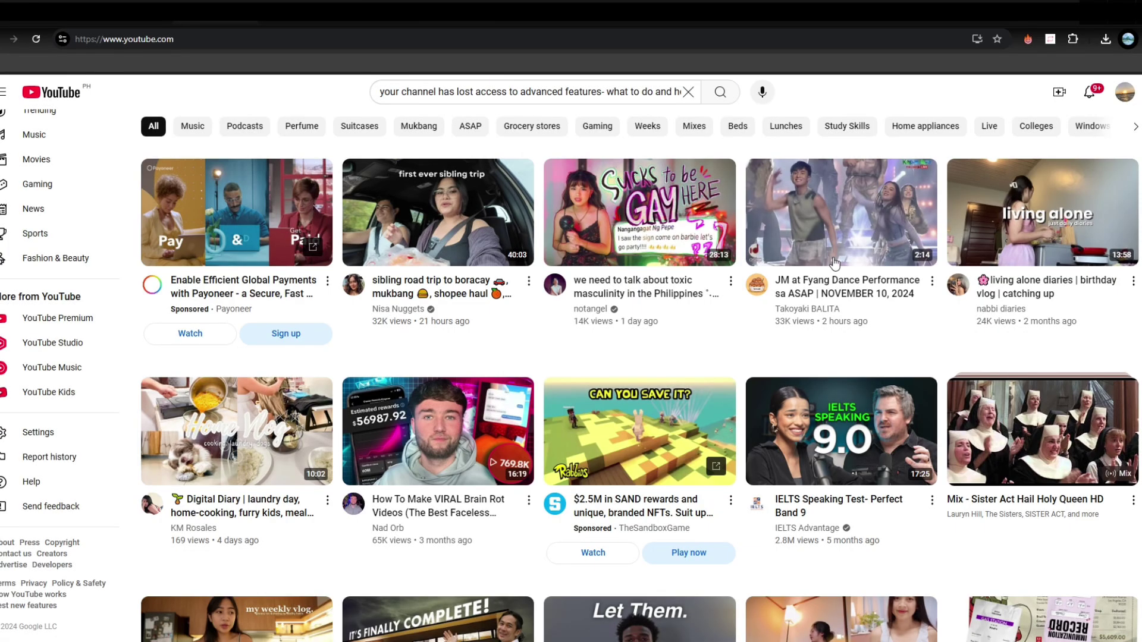
Step: Reach the Channel section of YouTube Studio Settings via the avatar menu
left_click(1126, 94)
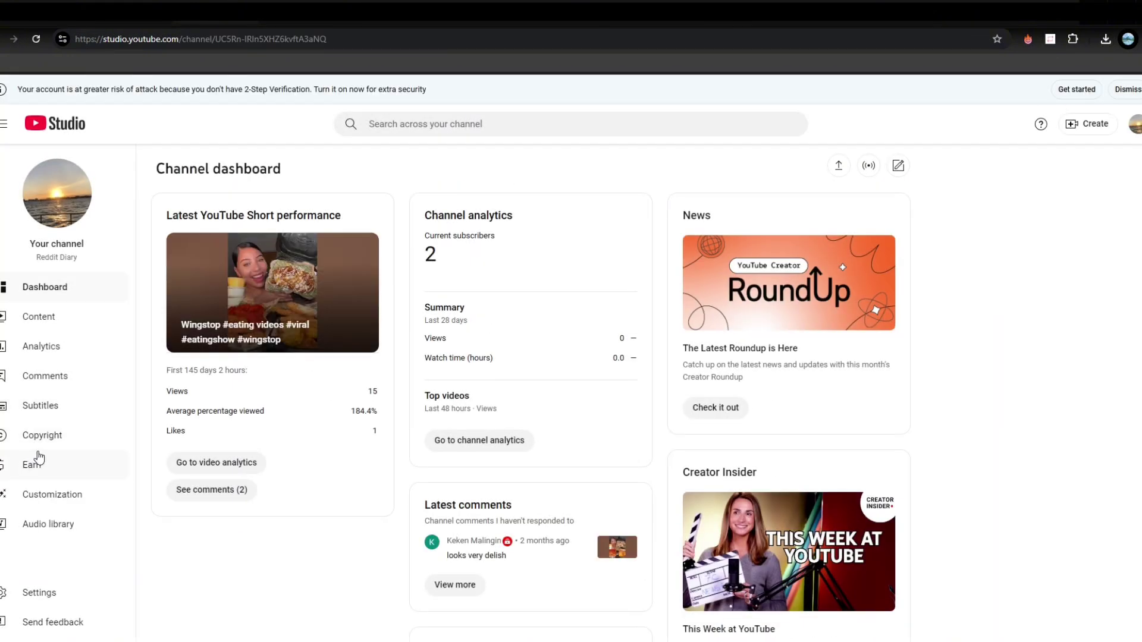
left_click(38, 594)
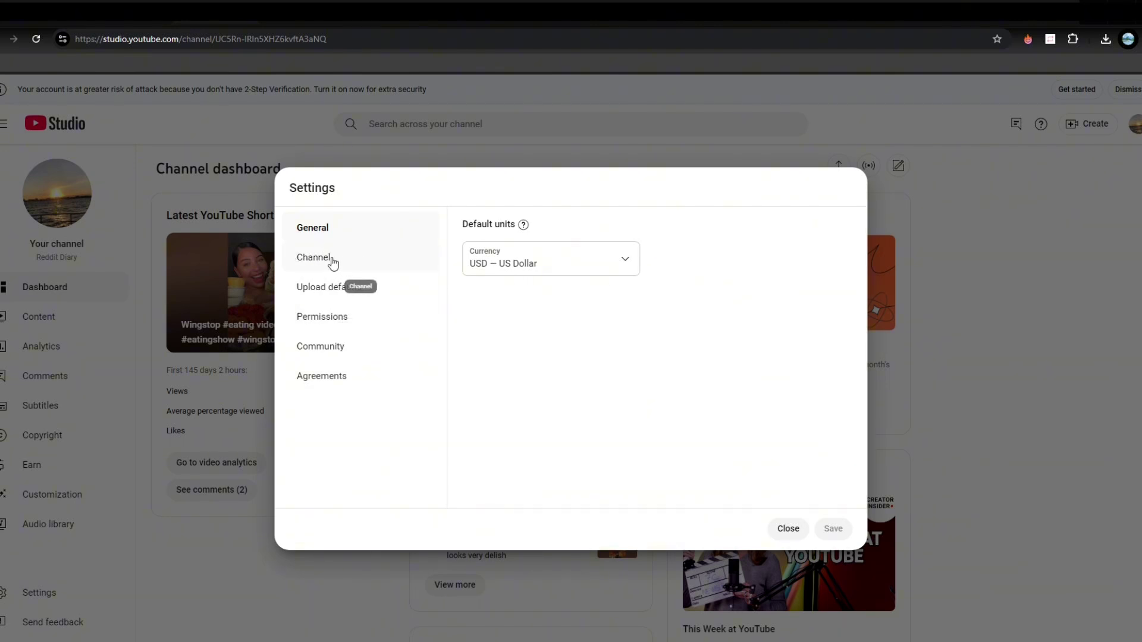
left_click(342, 261)
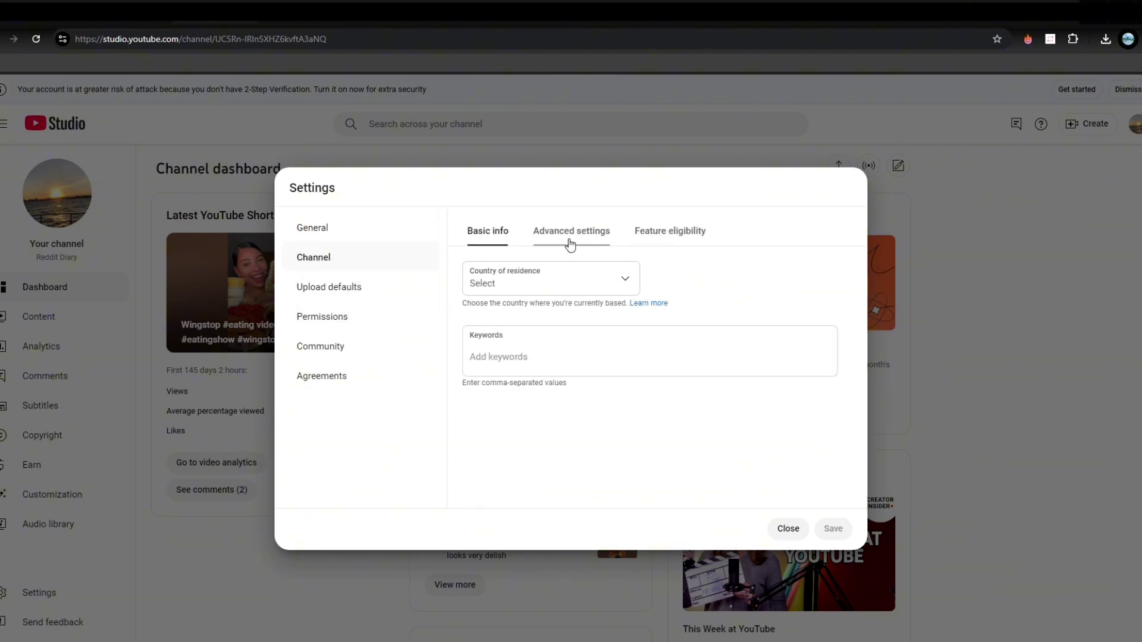
Step: Show Feature eligibility listing standard, intermediate and advanced feature levels
left_click(682, 235)
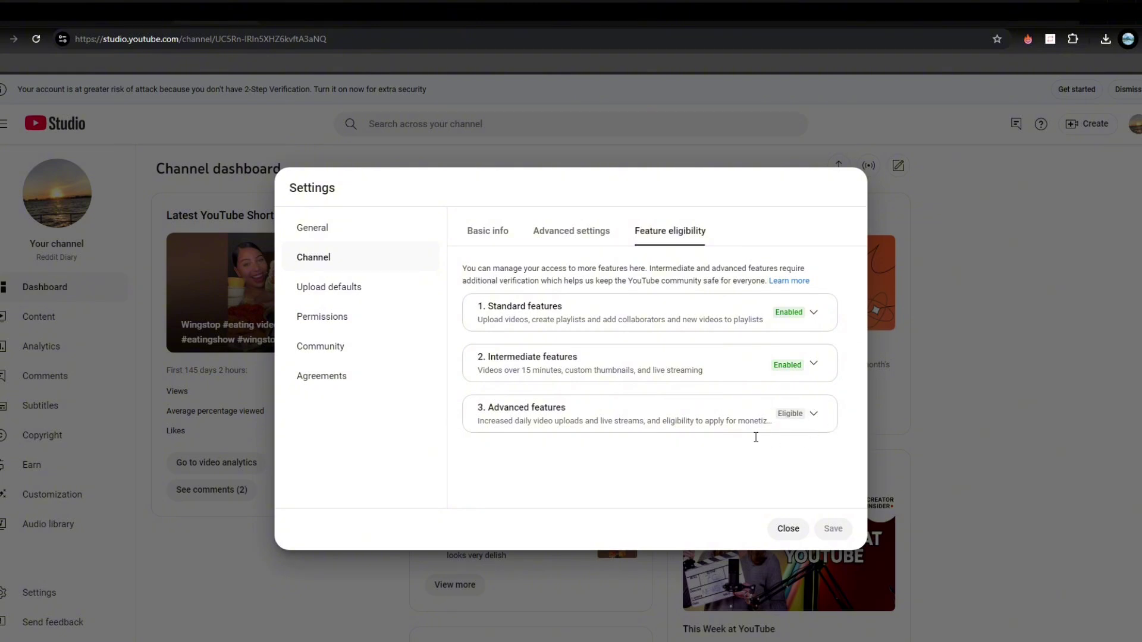
Step: Expand Advanced features to reveal its requirements: video verification, valid ID or channel history
left_click(814, 414)
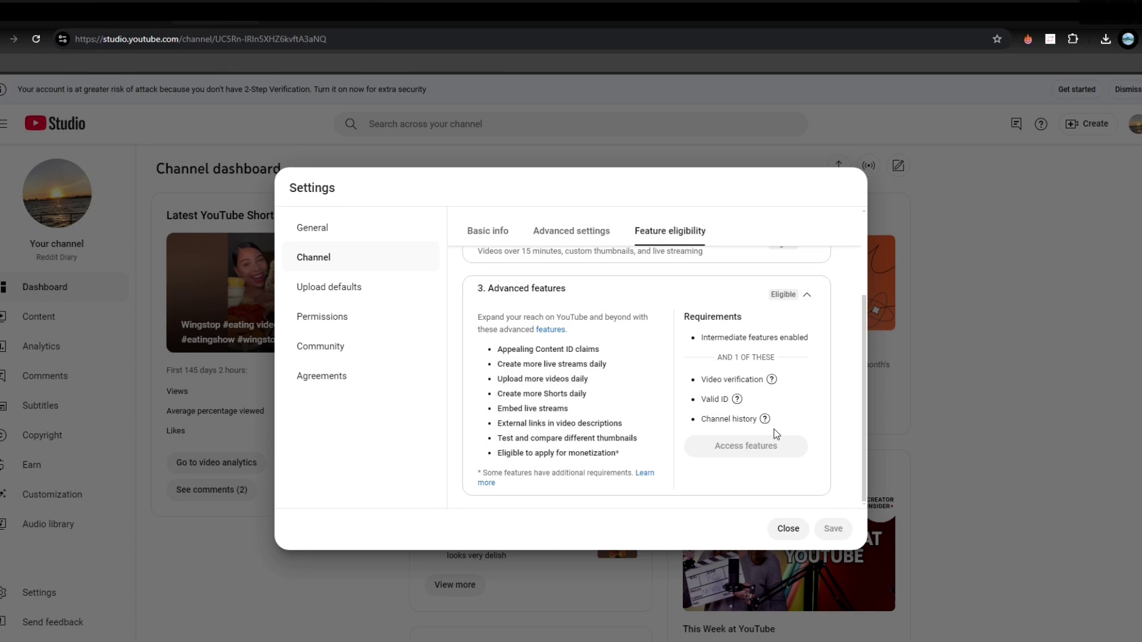